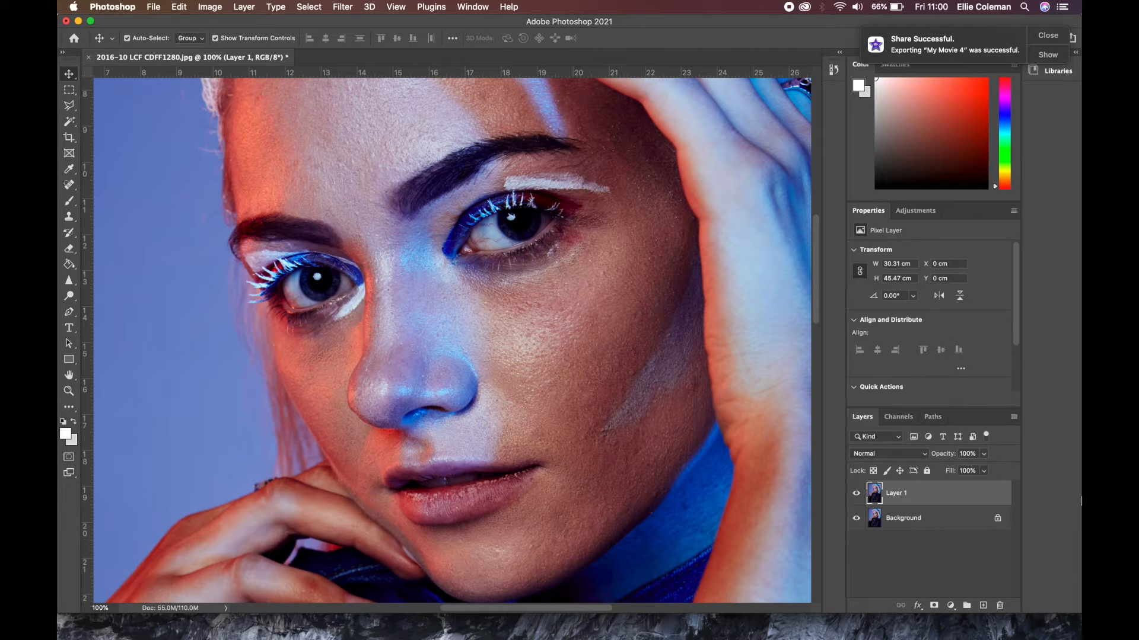
# Compare the portrait with Layer 1 hidden and shown
pyautogui.click(855, 494)
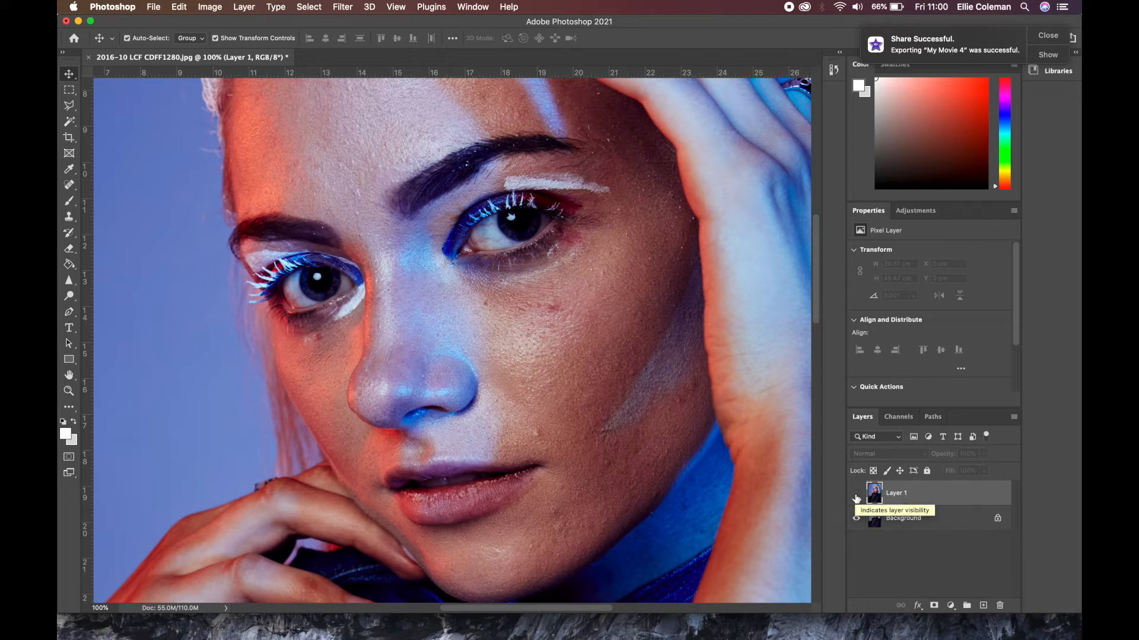
pyautogui.click(856, 495)
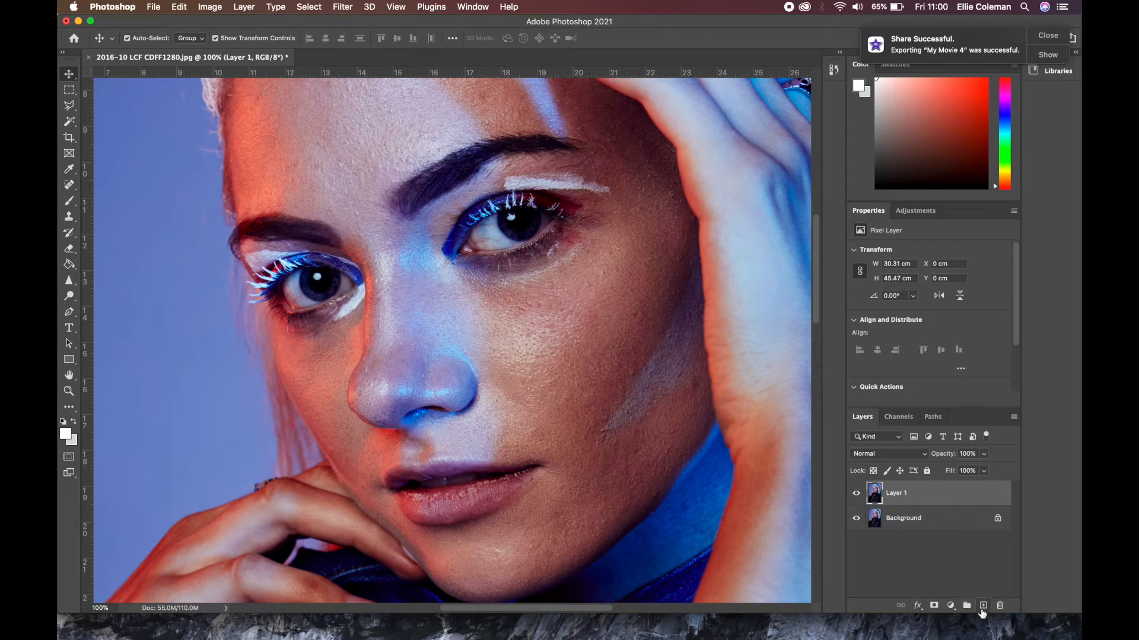
# Add an empty layer above Layer 1 and set the Brush to 10% opacity with airbrush-style build-up enabled
pyautogui.click(983, 606)
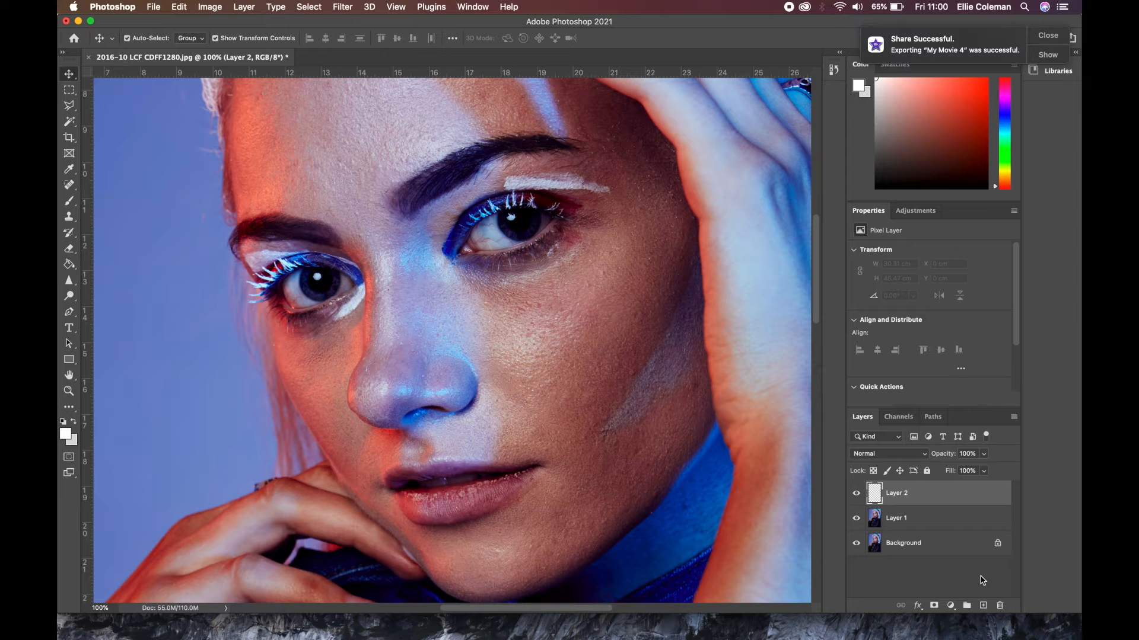
pyautogui.click(67, 204)
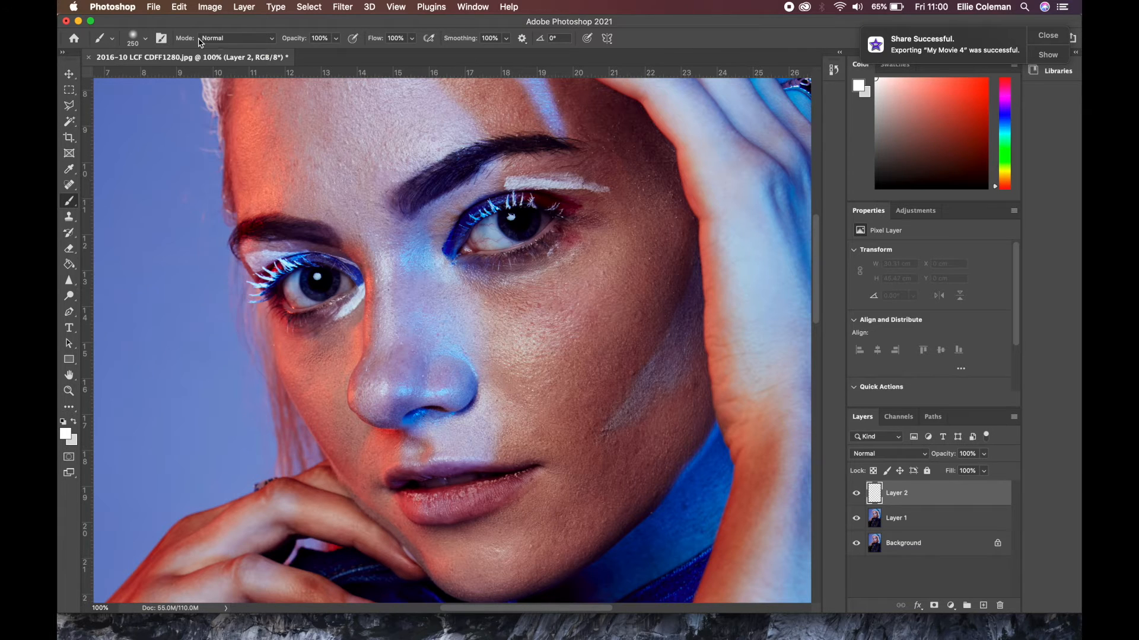
pyautogui.click(335, 39)
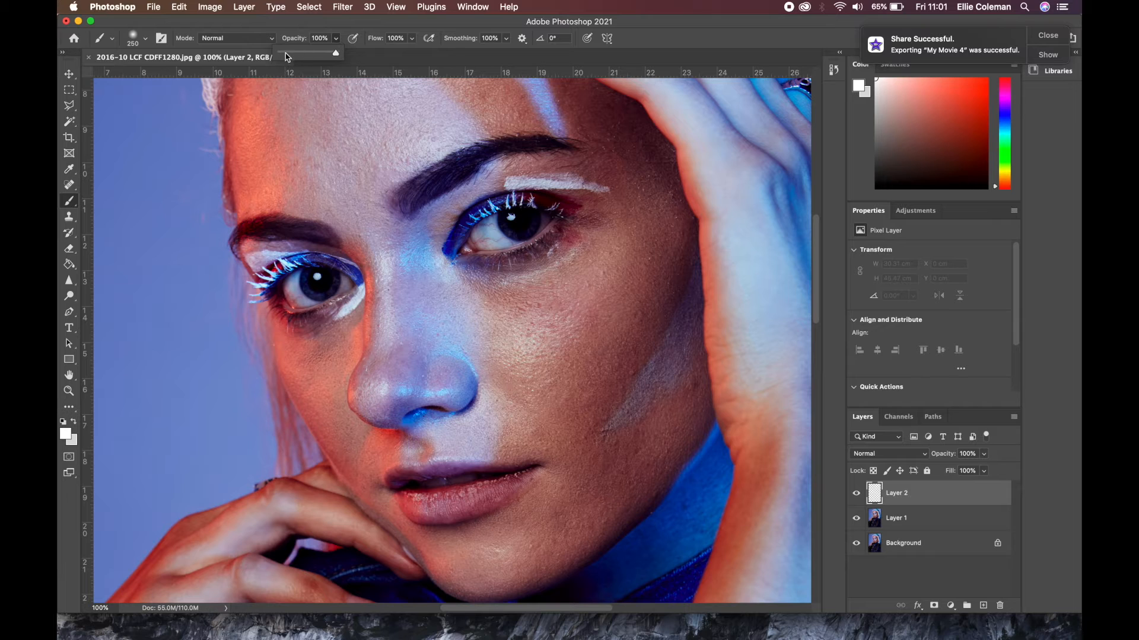
pyautogui.moveTo(287, 57); pyautogui.dragTo(286, 55)
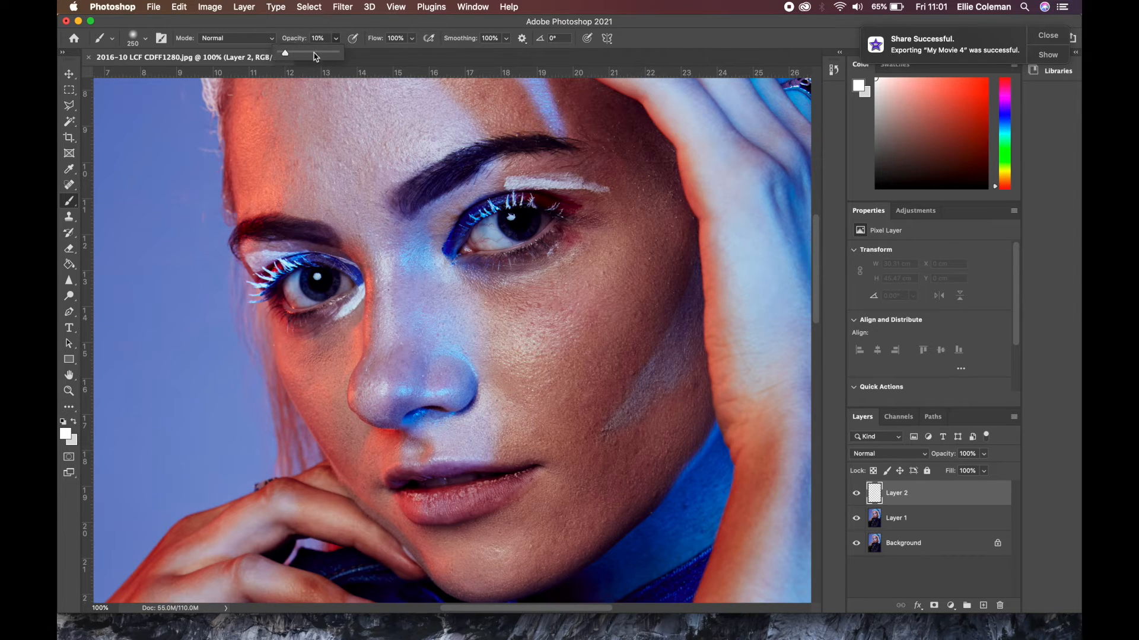
pyautogui.click(434, 43)
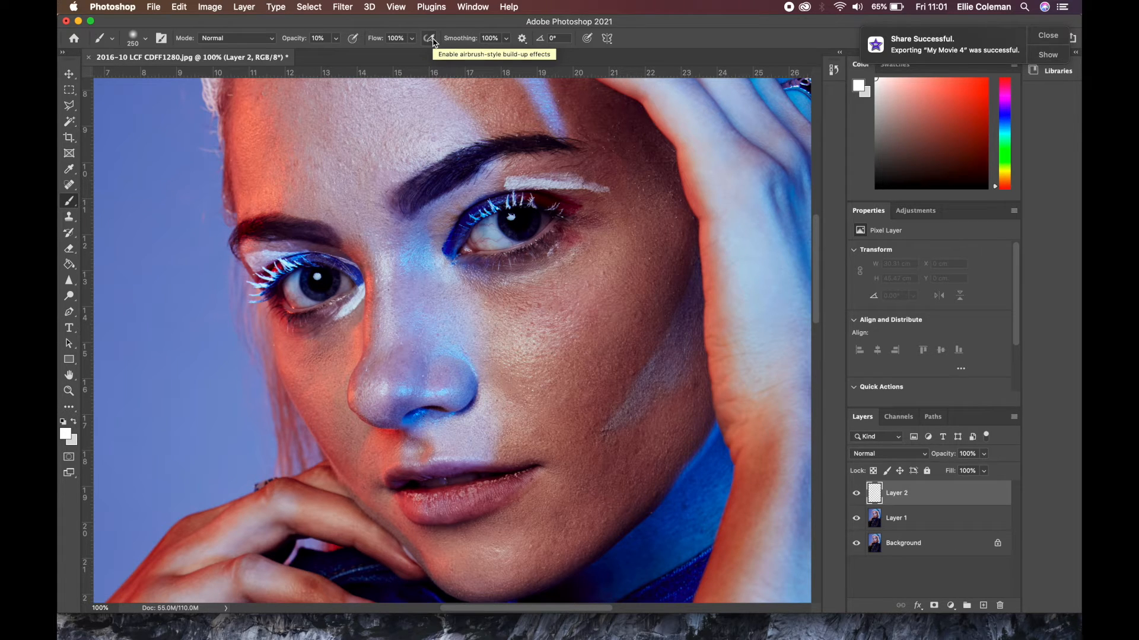
pyautogui.click(433, 43)
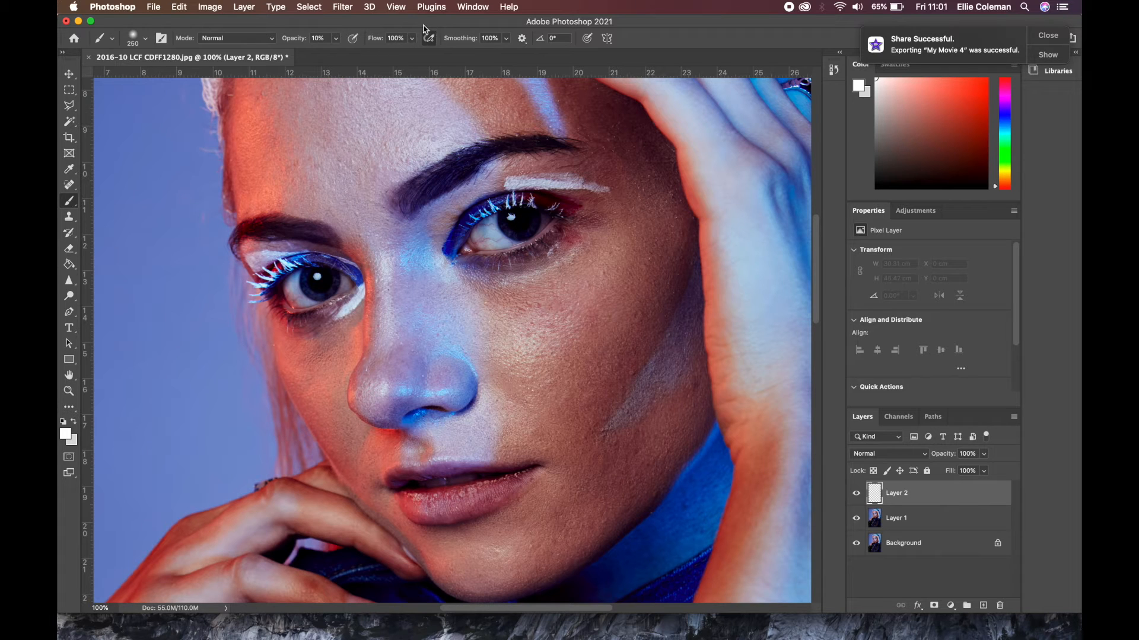
pyautogui.rightClick(401, 130)
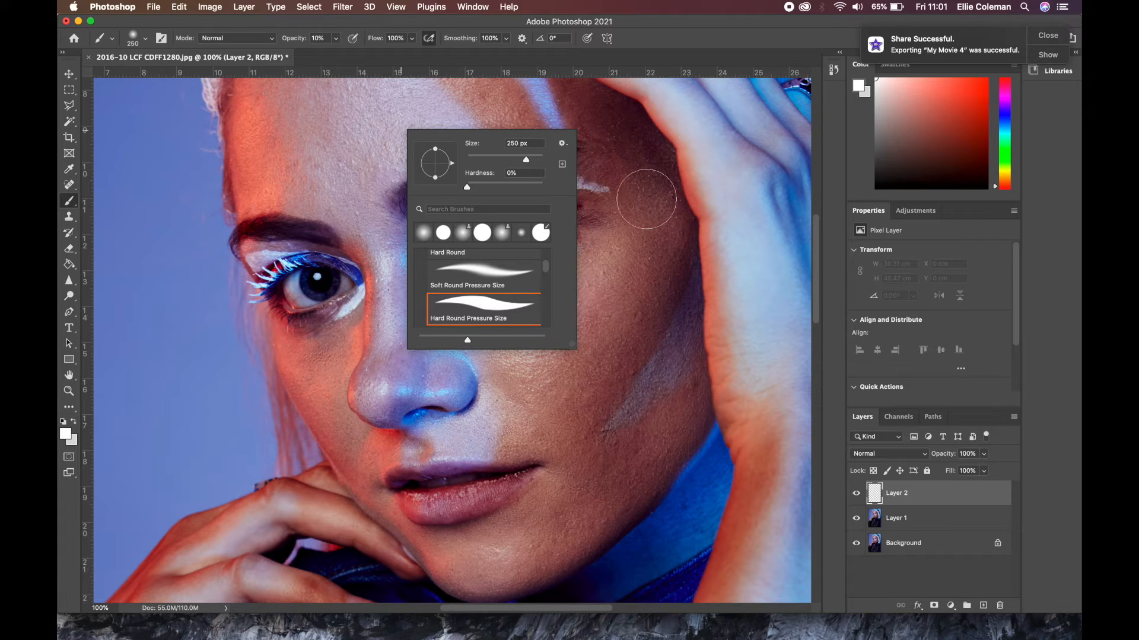
pyautogui.click(842, 147)
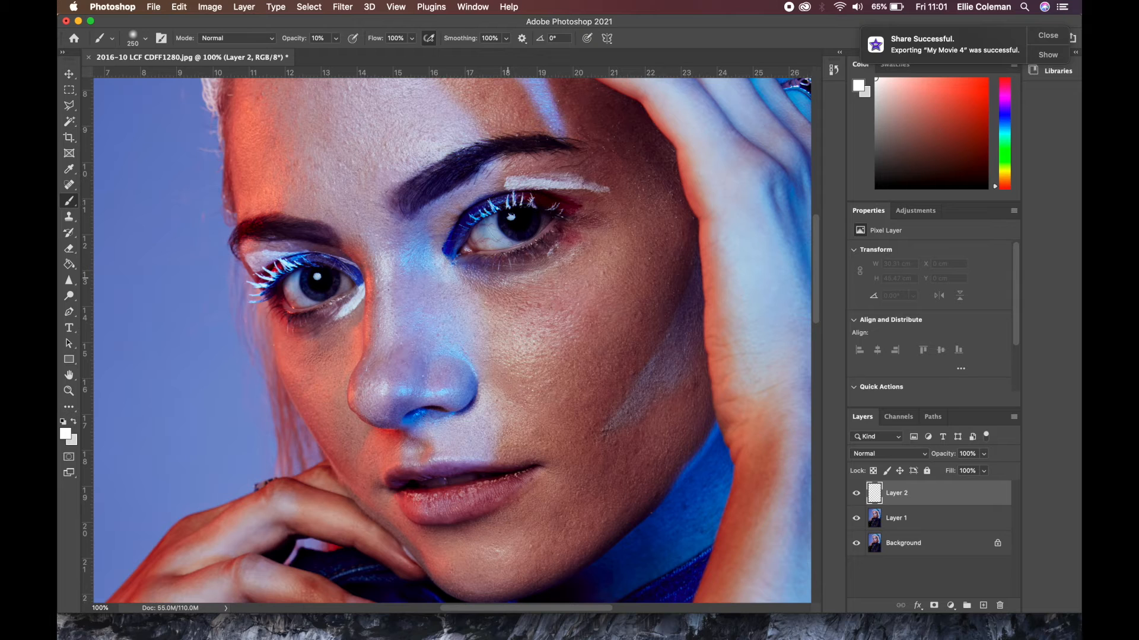
# Try sampling different brush colours from the cheek, the blue area of the neck and the forehead
pyautogui.keyDown('alt'); pyautogui.click(501, 299); pyautogui.keyUp('alt')
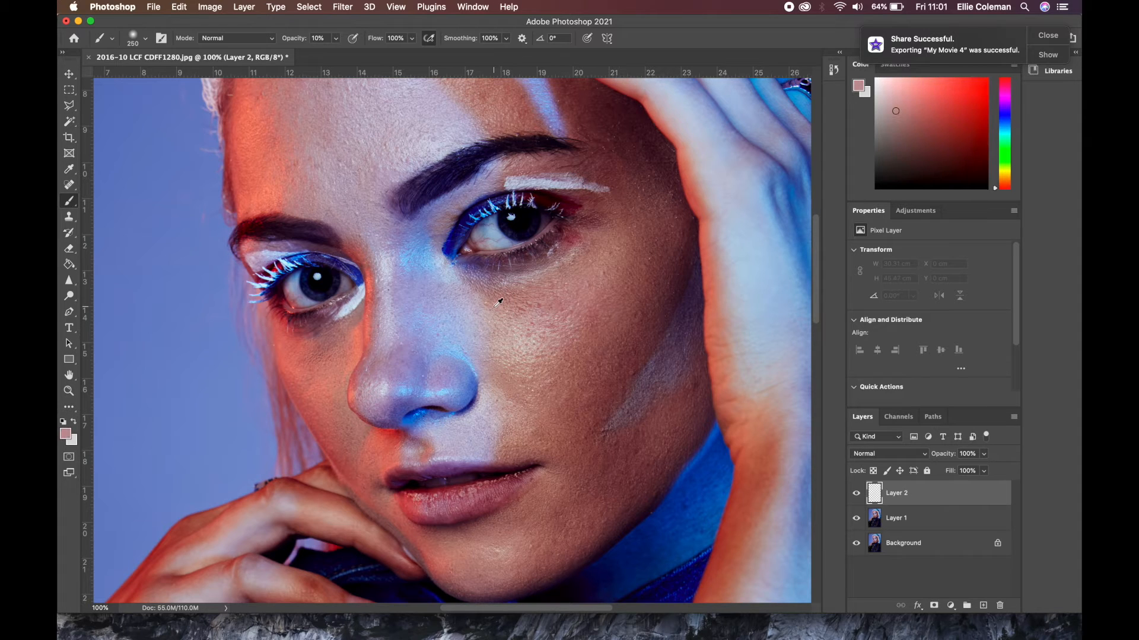
pyautogui.keyDown('alt'); pyautogui.click(518, 318); pyautogui.keyUp('alt')
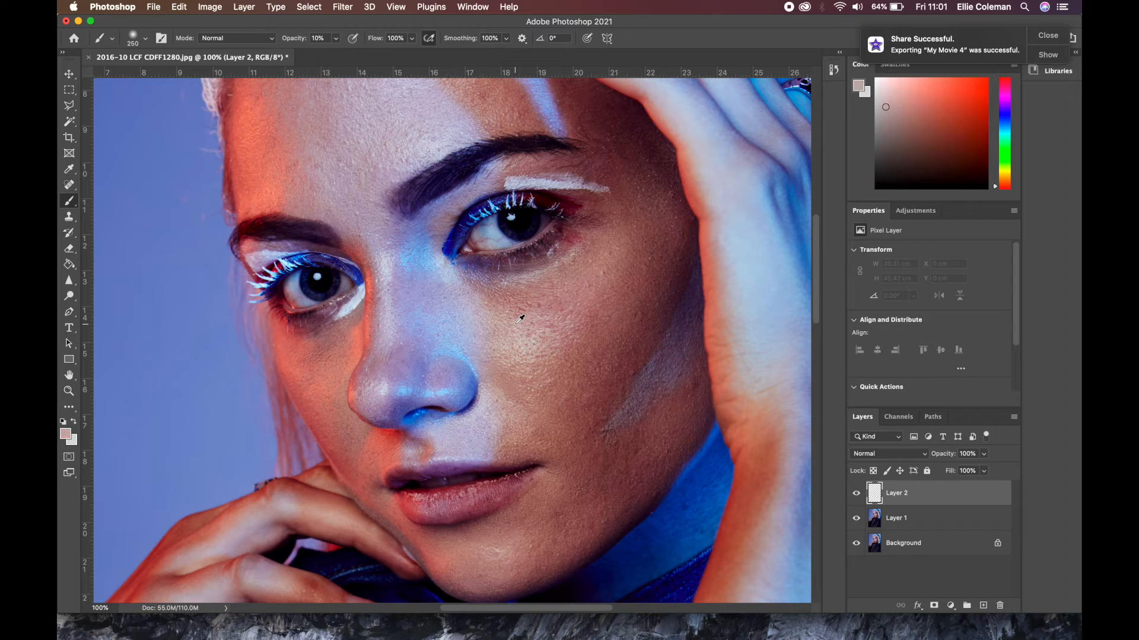
pyautogui.keyDown('alt'); pyautogui.click(544, 317); pyautogui.keyUp('alt')
pyautogui.keyDown('alt'); pyautogui.click(598, 290); pyautogui.keyUp('alt')
pyautogui.keyDown('alt'); pyautogui.click(633, 364); pyautogui.keyUp('alt')
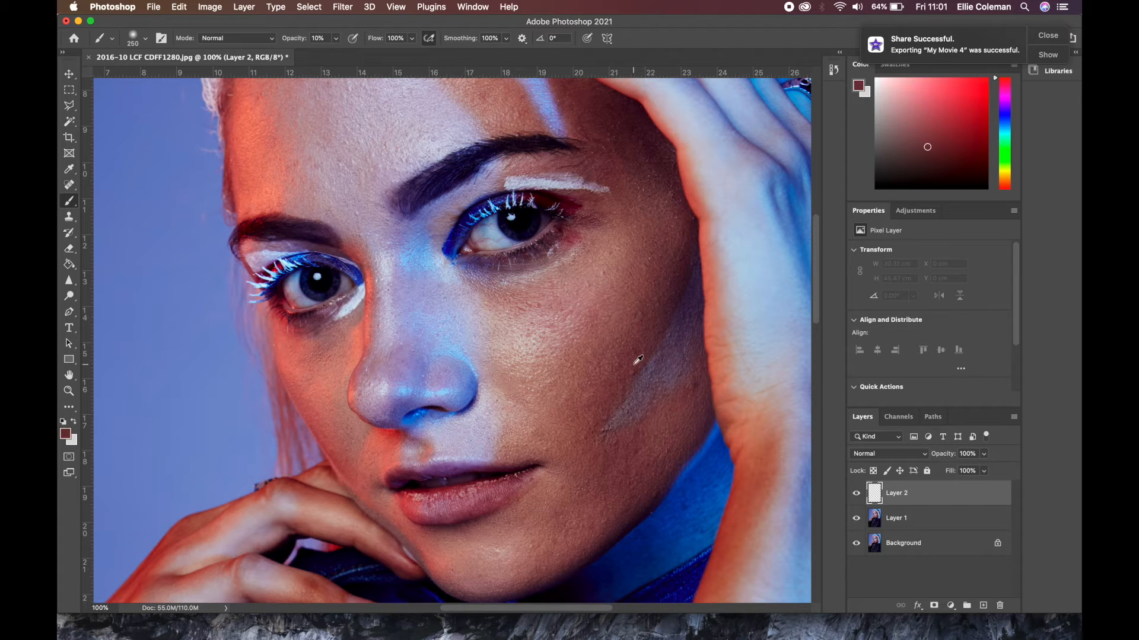
pyautogui.keyDown('alt'); pyautogui.click(712, 502); pyautogui.keyUp('alt')
pyautogui.keyDown('alt'); pyautogui.click(709, 490); pyautogui.keyUp('alt')
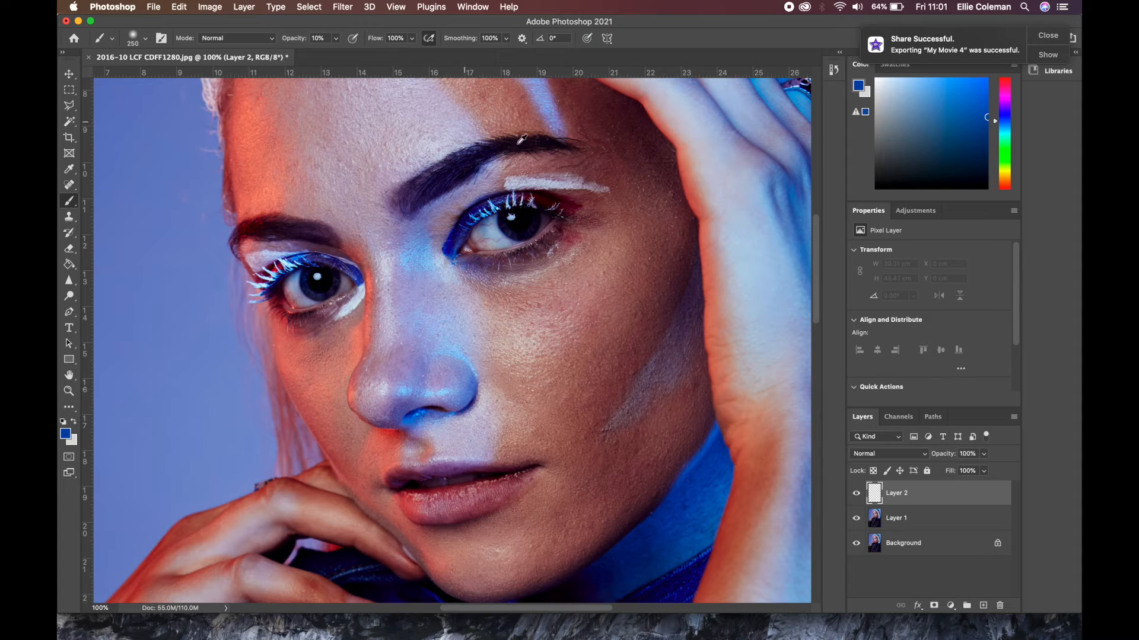
pyautogui.keyDown('alt'); pyautogui.click(499, 111); pyautogui.keyUp('alt')
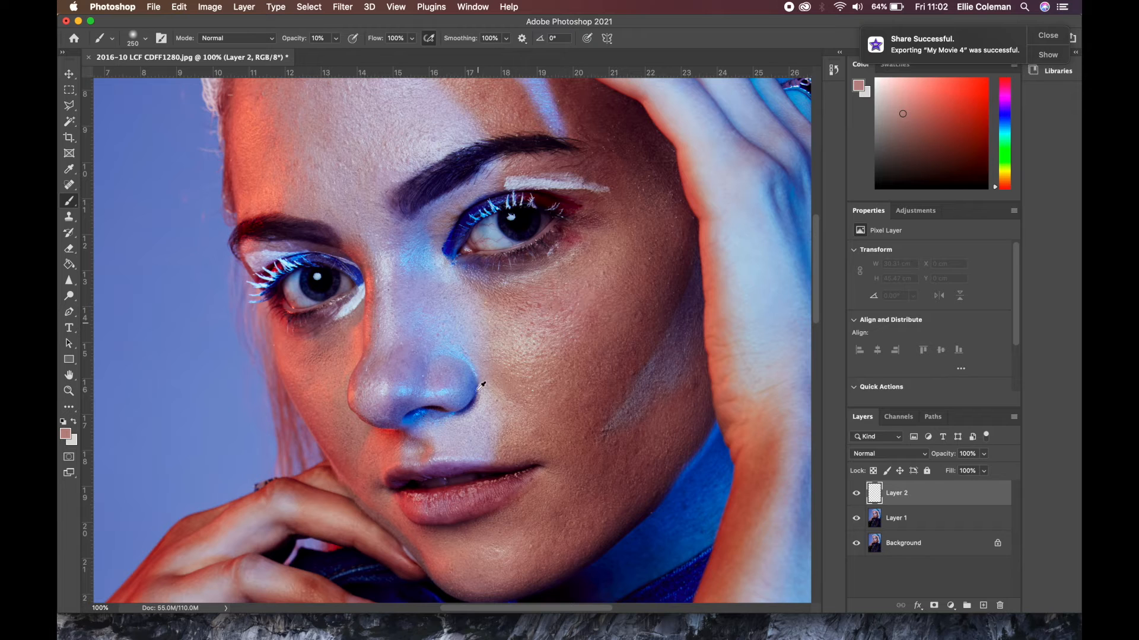
# Sample the pale cheek highlight and brush it softly over the shiny, textured skin in the middle of the cheek on Layer 2
pyautogui.moveTo(530, 349); pyautogui.dragTo(531, 345)
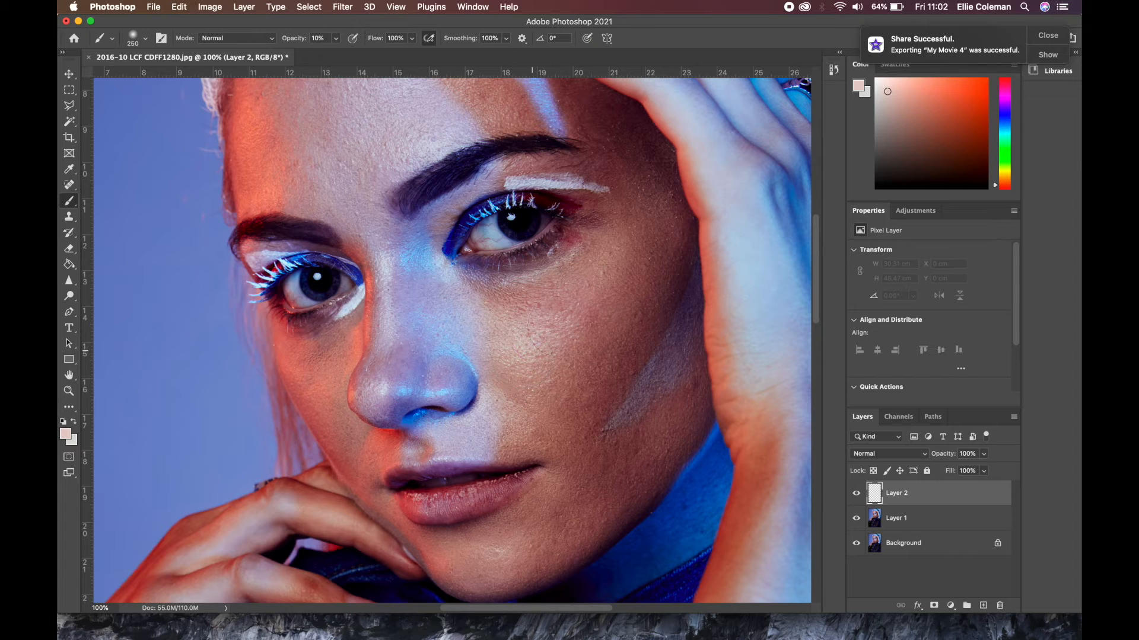
pyautogui.moveTo(510, 320); pyautogui.dragTo(517, 347)
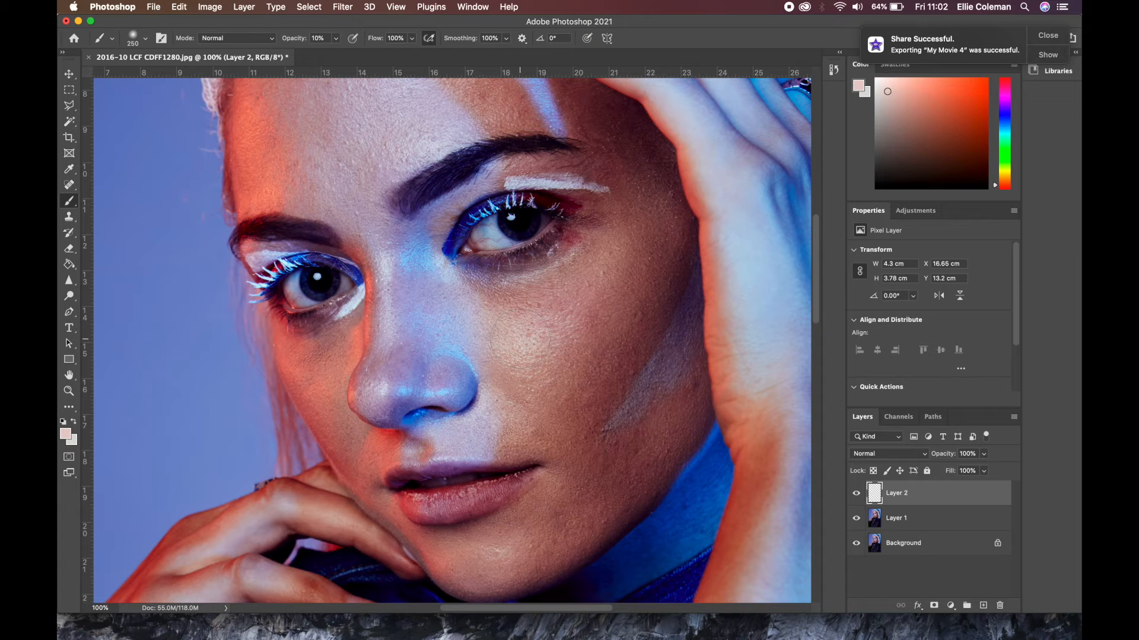
pyautogui.moveTo(515, 339); pyautogui.dragTo(554, 369)
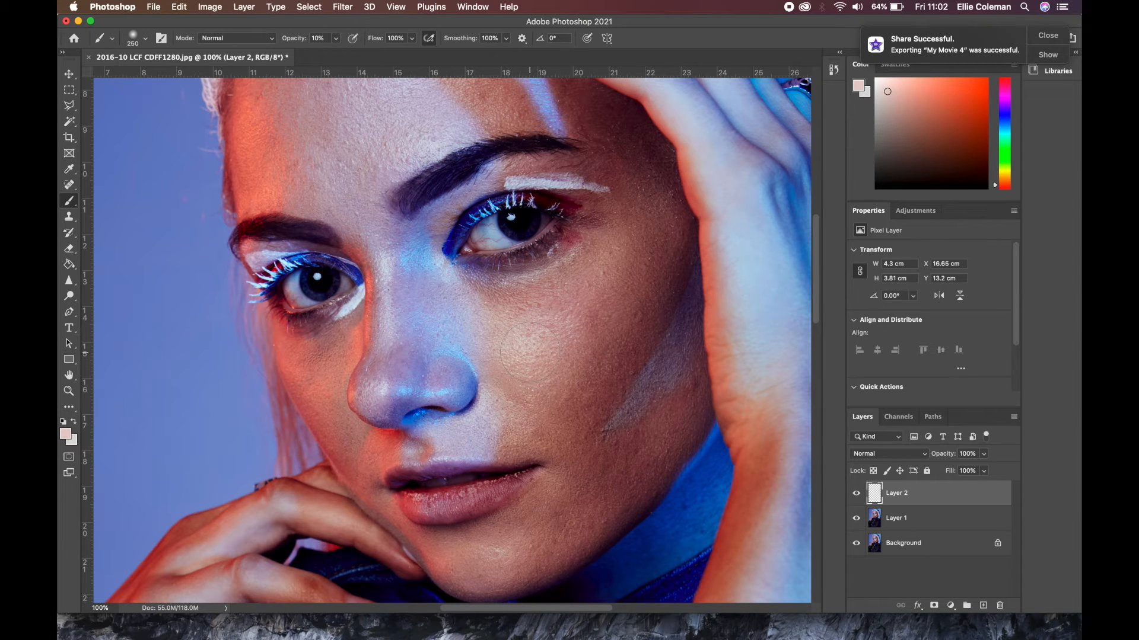
pyautogui.moveTo(537, 344); pyautogui.dragTo(550, 340)
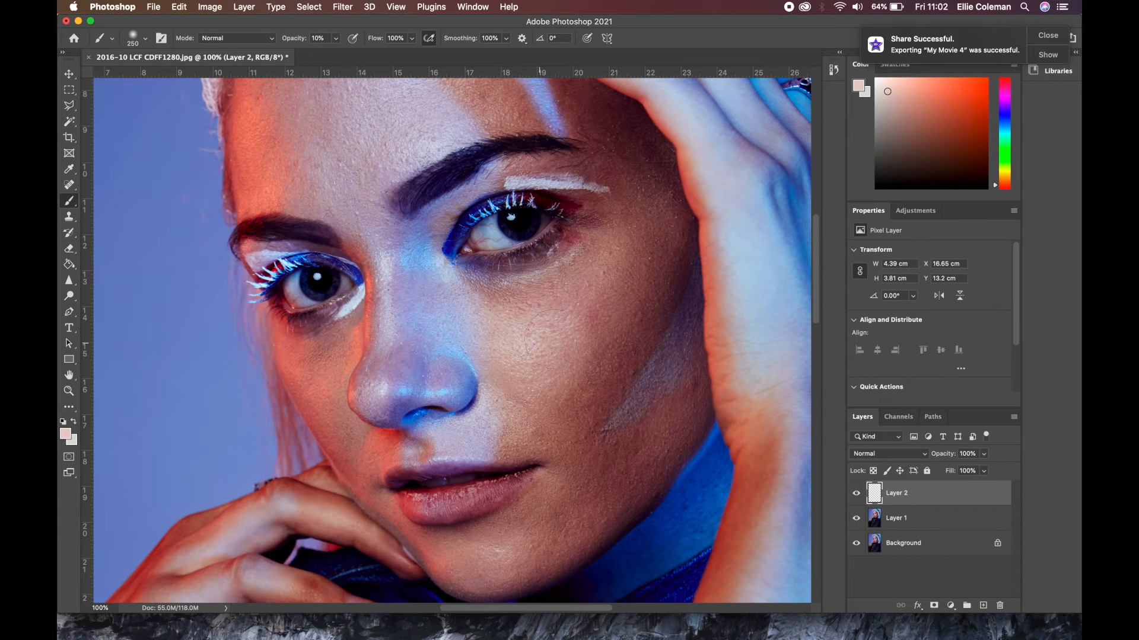
# Sample the darker reddish skin tones and brush them over the outer cheek up towards the temple
pyautogui.keyDown('alt'); pyautogui.click(590, 314); pyautogui.keyUp('alt')
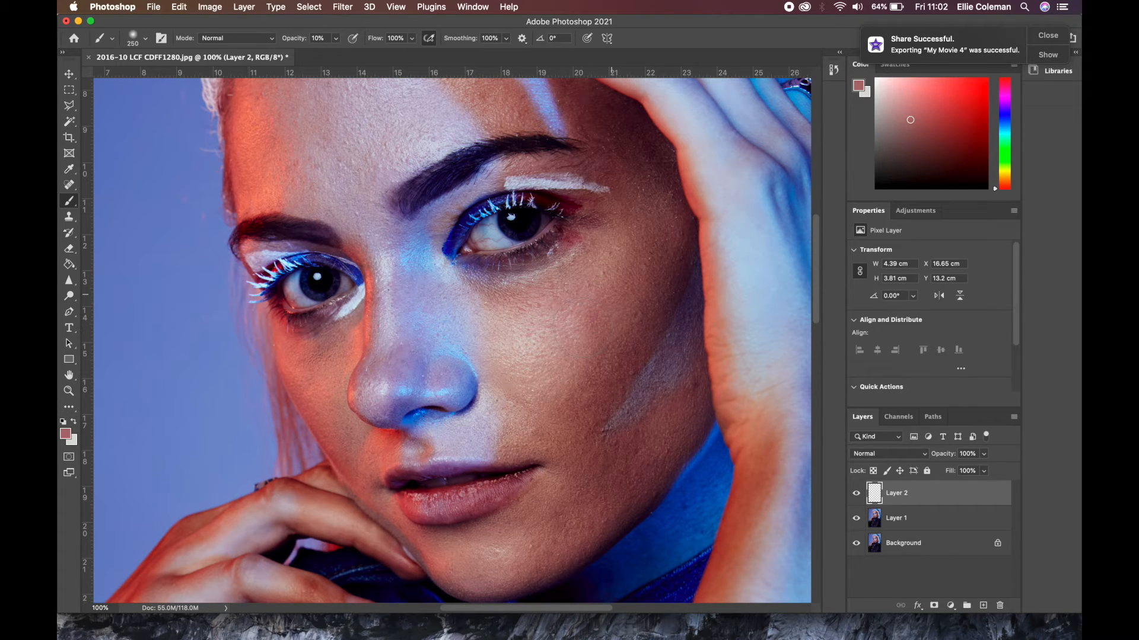
pyautogui.moveTo(575, 347)
pyautogui.mouseDown()
pyautogui.moveTo(630, 280)
pyautogui.moveTo(568, 341)
pyautogui.moveTo(626, 255)
pyautogui.moveTo(561, 320)
pyautogui.moveTo(593, 320)
pyautogui.moveTo(630, 246)
pyautogui.moveTo(618, 302)
pyautogui.mouseUp()
pyautogui.keyDown('alt'); pyautogui.click(629, 280); pyautogui.keyUp('alt')
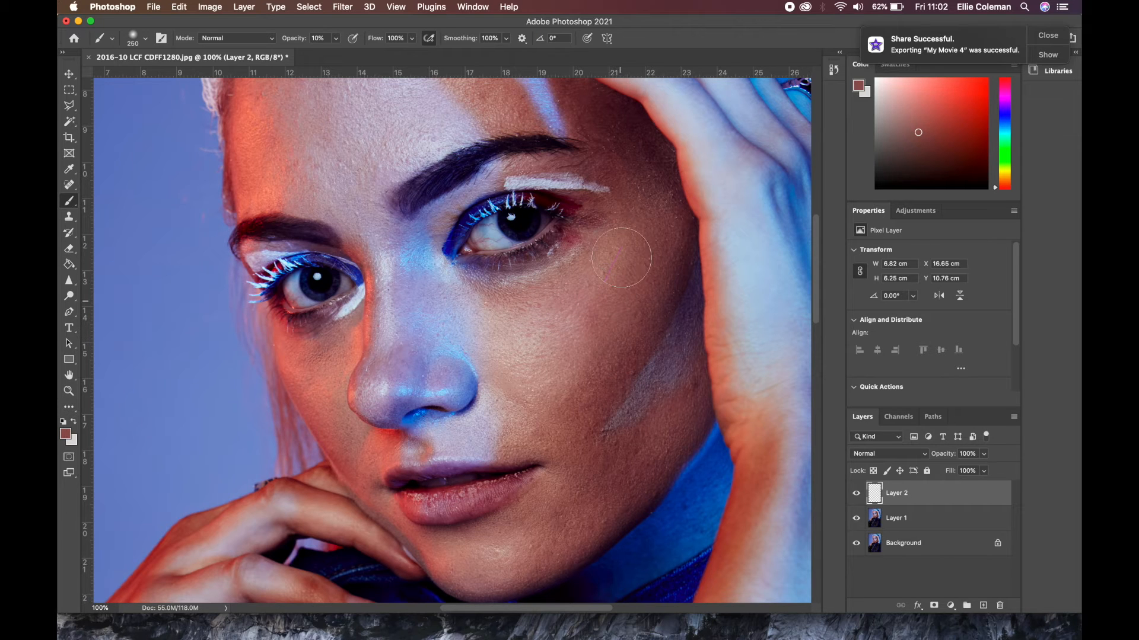
# Smooth the inner cheek beside the nose and below the eye with skin tones sampled from nearby
pyautogui.keyDown('alt'); pyautogui.click(466, 308); pyautogui.keyUp('alt')
pyautogui.moveTo(485, 338); pyautogui.dragTo(491, 339)
pyautogui.keyDown('alt'); pyautogui.click(503, 337); pyautogui.keyUp('alt')
pyautogui.keyDown('alt'); pyautogui.click(542, 313); pyautogui.keyUp('alt')
pyautogui.keyDown('alt'); pyautogui.click(524, 312); pyautogui.keyUp('alt')
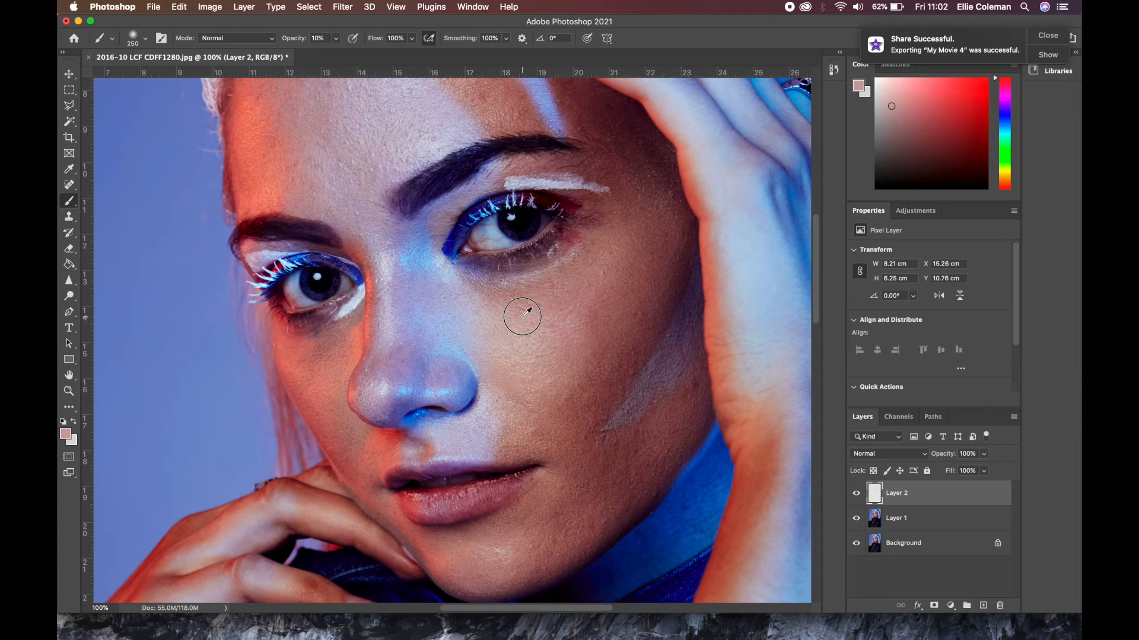
pyautogui.keyDown('alt'); pyautogui.click(510, 291); pyautogui.keyUp('alt')
pyautogui.keyDown('alt'); pyautogui.click(522, 309); pyautogui.keyUp('alt')
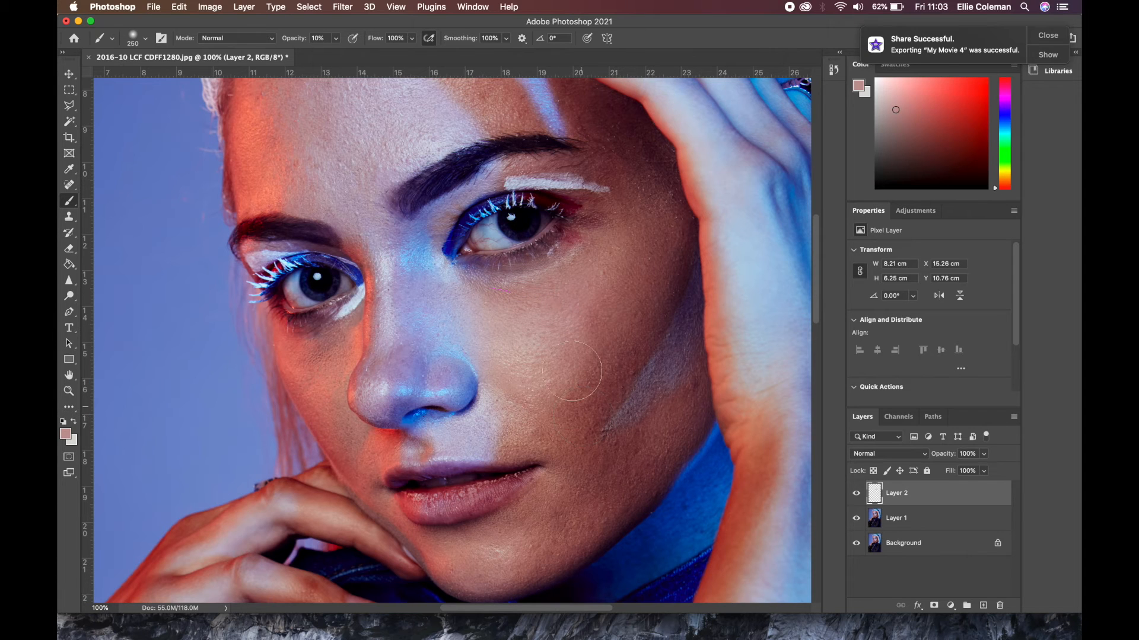
# Brush sampled darker skin tones over the lower cheek towards the jaw to even out the shading
pyautogui.keyDown('alt'); pyautogui.click(568, 406); pyautogui.keyUp('alt')
pyautogui.moveTo(627, 345)
pyautogui.mouseDown()
pyautogui.moveTo(553, 416)
pyautogui.moveTo(614, 367)
pyautogui.moveTo(643, 312)
pyautogui.moveTo(607, 364)
pyautogui.moveTo(563, 396)
pyautogui.moveTo(609, 362)
pyautogui.moveTo(635, 300)
pyautogui.moveTo(603, 376)
pyautogui.moveTo(539, 435)
pyautogui.moveTo(527, 429)
pyautogui.moveTo(580, 446)
pyautogui.moveTo(609, 366)
pyautogui.moveTo(565, 415)
pyautogui.moveTo(613, 362)
pyautogui.moveTo(530, 413)
pyautogui.moveTo(568, 491)
pyautogui.moveTo(588, 471)
pyautogui.mouseUp()
pyautogui.keyDown('alt'); pyautogui.click(586, 422); pyautogui.keyUp('alt')
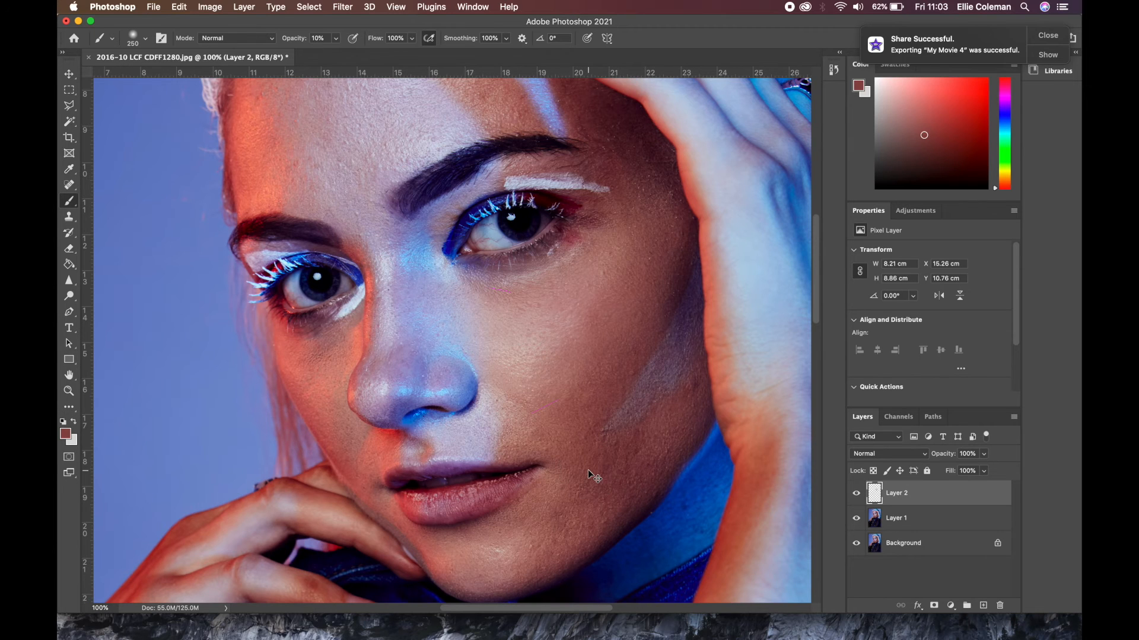
# Compare the whole portrait with Layer 2 hidden and shown to judge the skin smoothing
pyautogui.press('super+0')
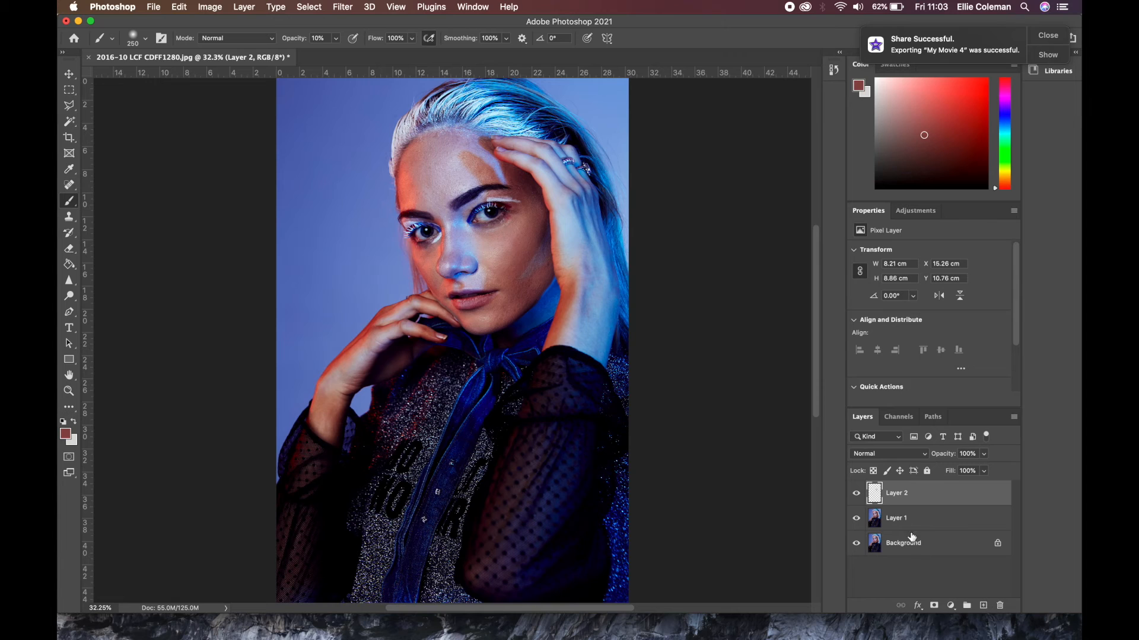
pyautogui.click(858, 497)
pyautogui.click(859, 497)
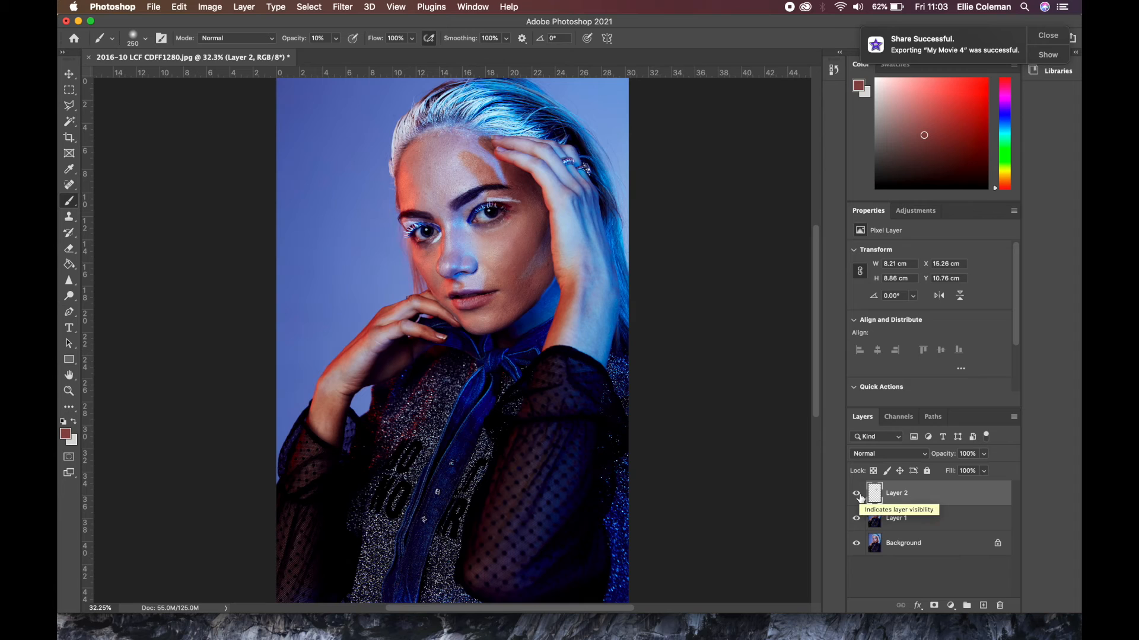
pyautogui.click(859, 496)
pyautogui.click(859, 496)
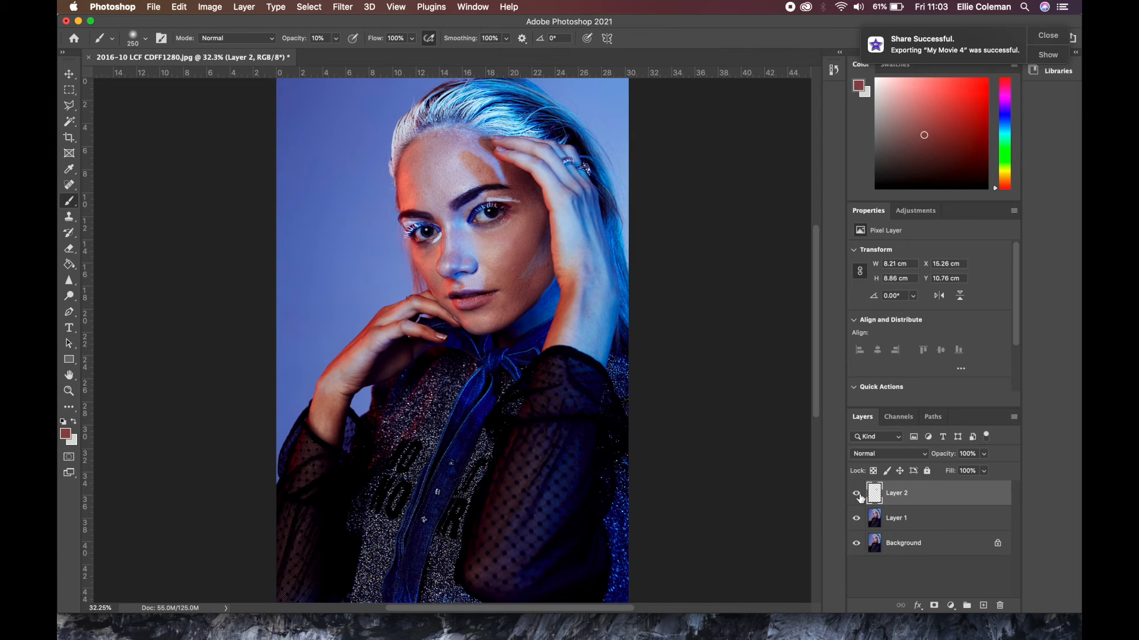
pyautogui.click(856, 493)
pyautogui.click(857, 494)
# Try the opacity adjustment on Layer 2, leave it at 100%, and deselect the layer
pyautogui.click(983, 454)
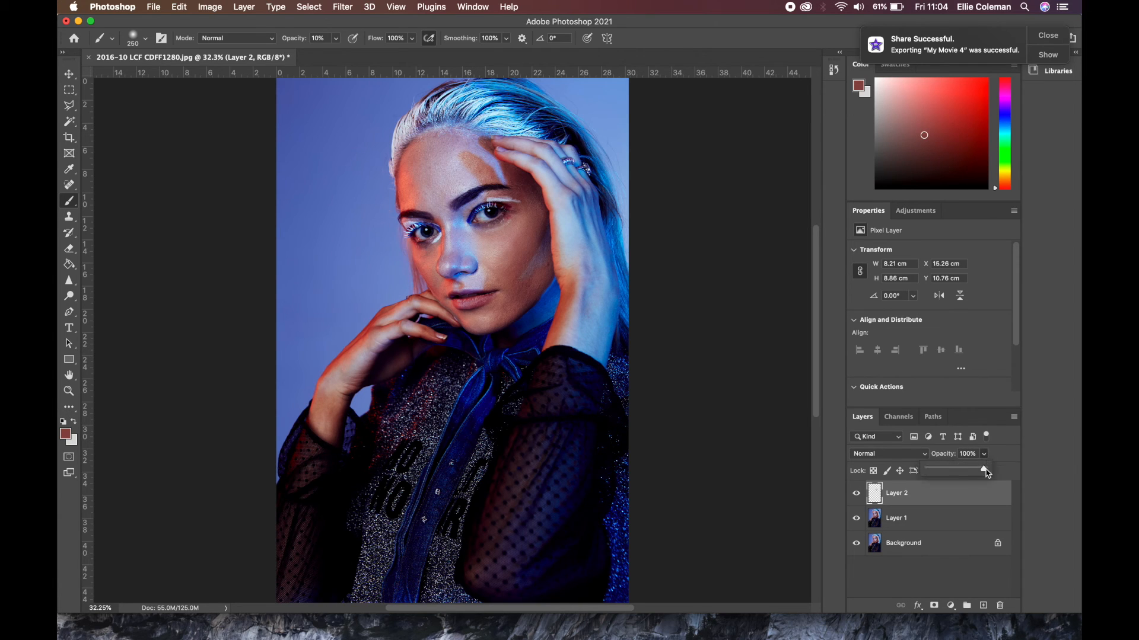
pyautogui.moveTo(983, 471); pyautogui.dragTo(1029, 472)
pyautogui.click(913, 563)
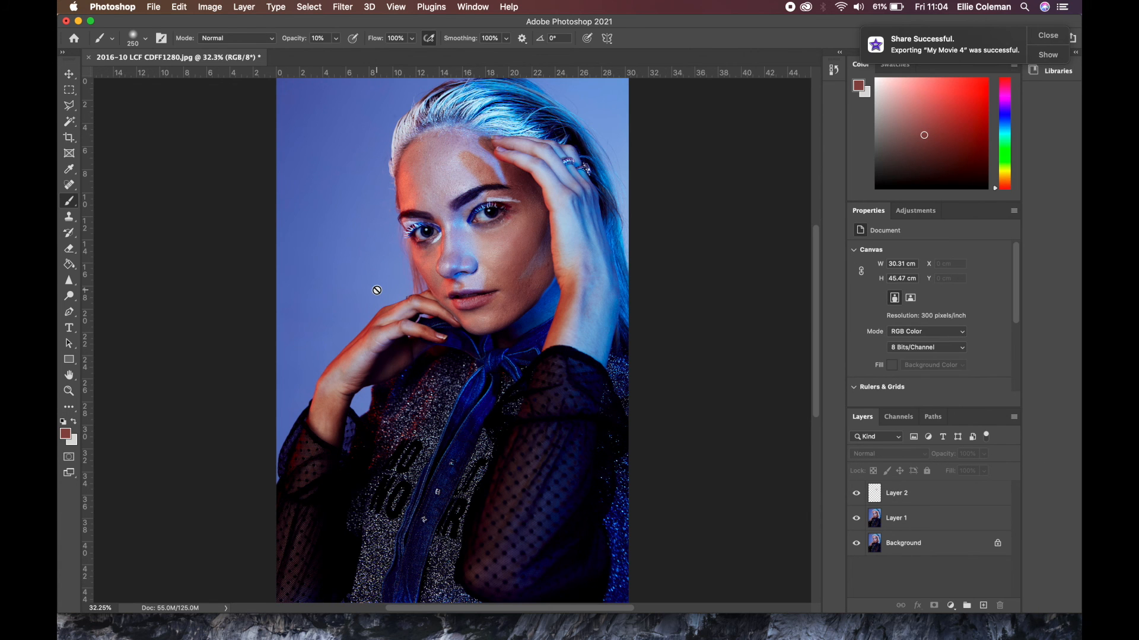
pyautogui.press('super+1')
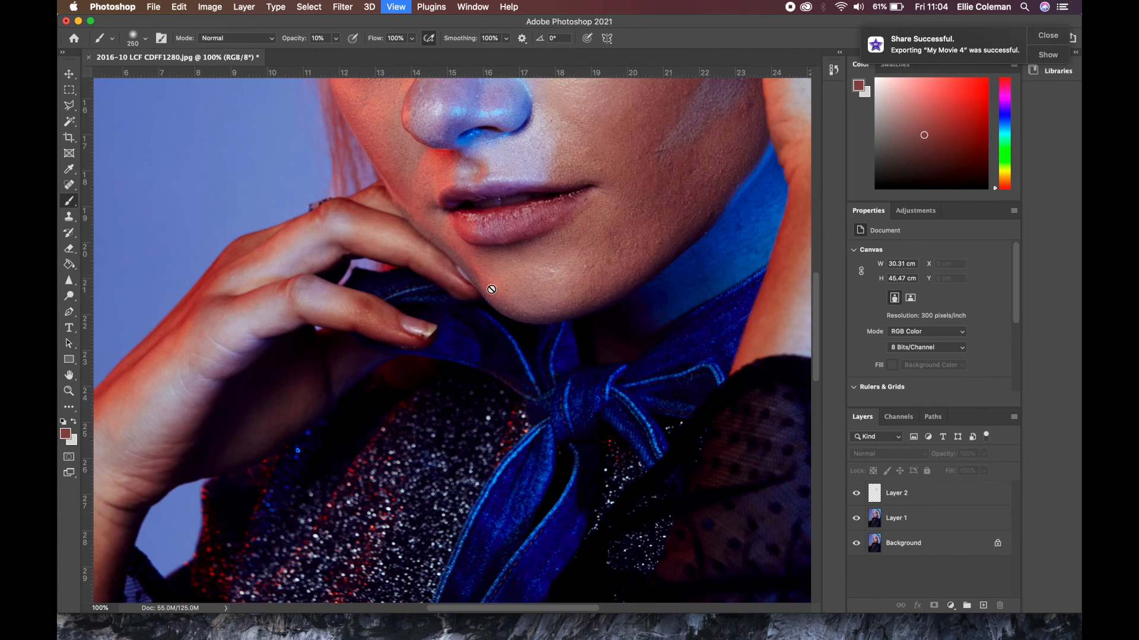
pyautogui.scroll(-10, 606, 257)
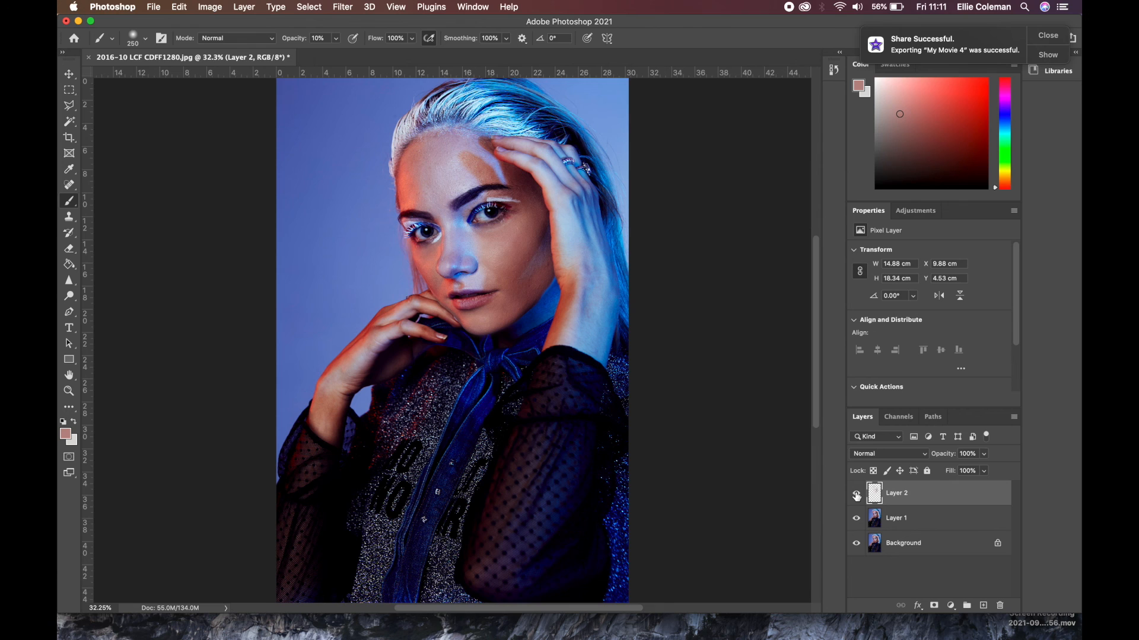
# Compare the finished skin retouch with Layer 2 hidden and shown, in full view and at 66.7% around the face
pyautogui.click(856, 497)
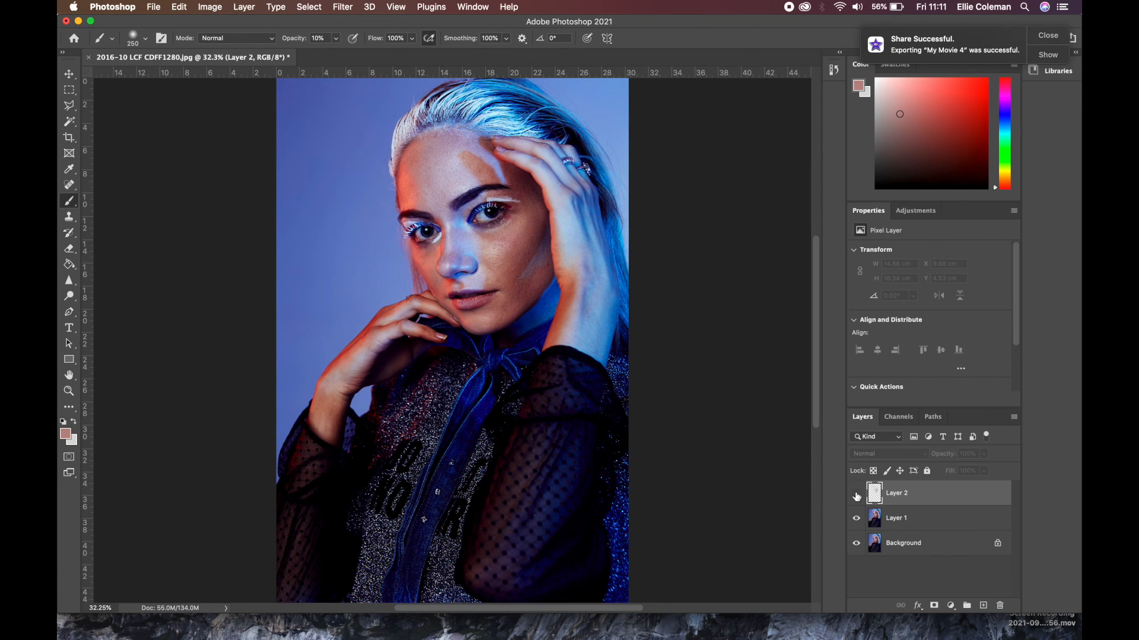
pyautogui.click(856, 496)
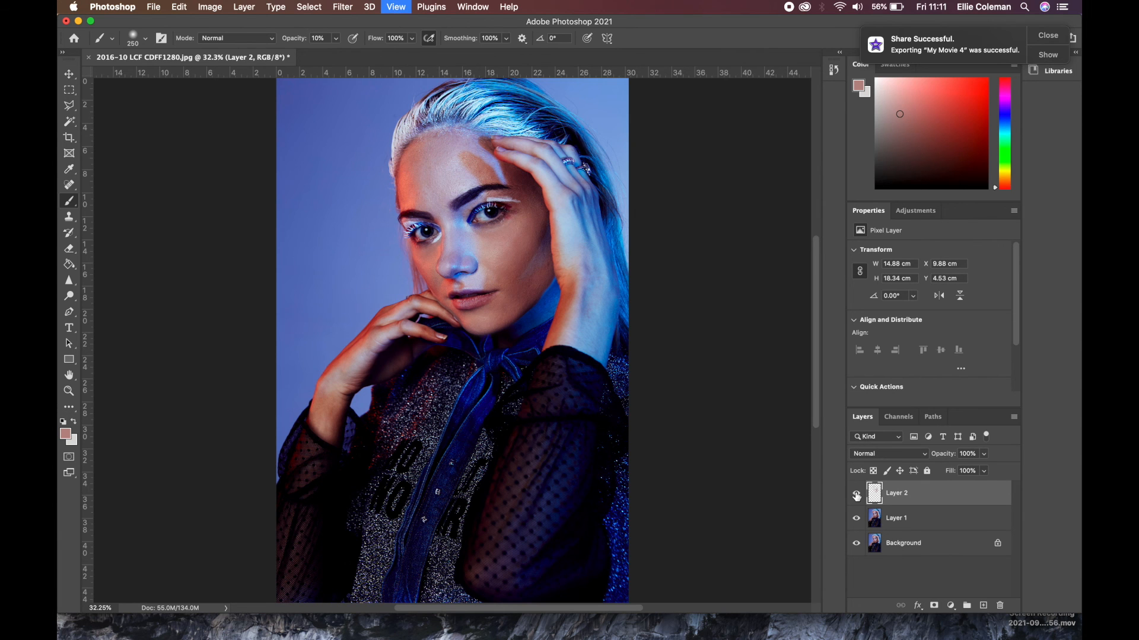
pyautogui.press('super+equal')
pyautogui.press('super+equal')
pyautogui.press('super+equal')
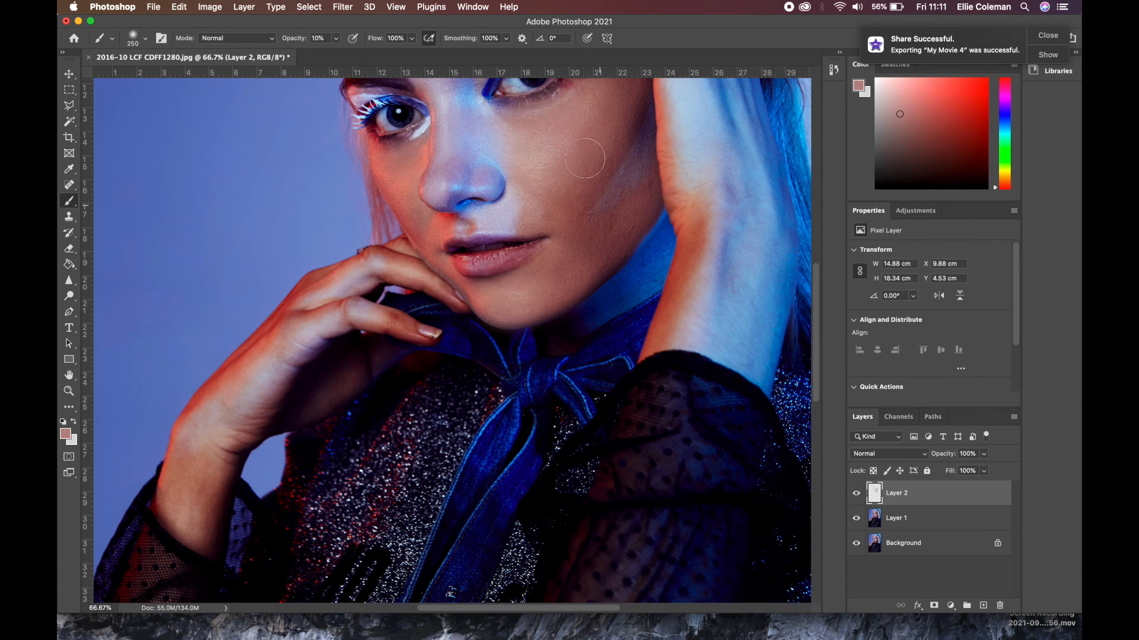
pyautogui.moveTo(574, 243); pyautogui.dragTo(580, 296)
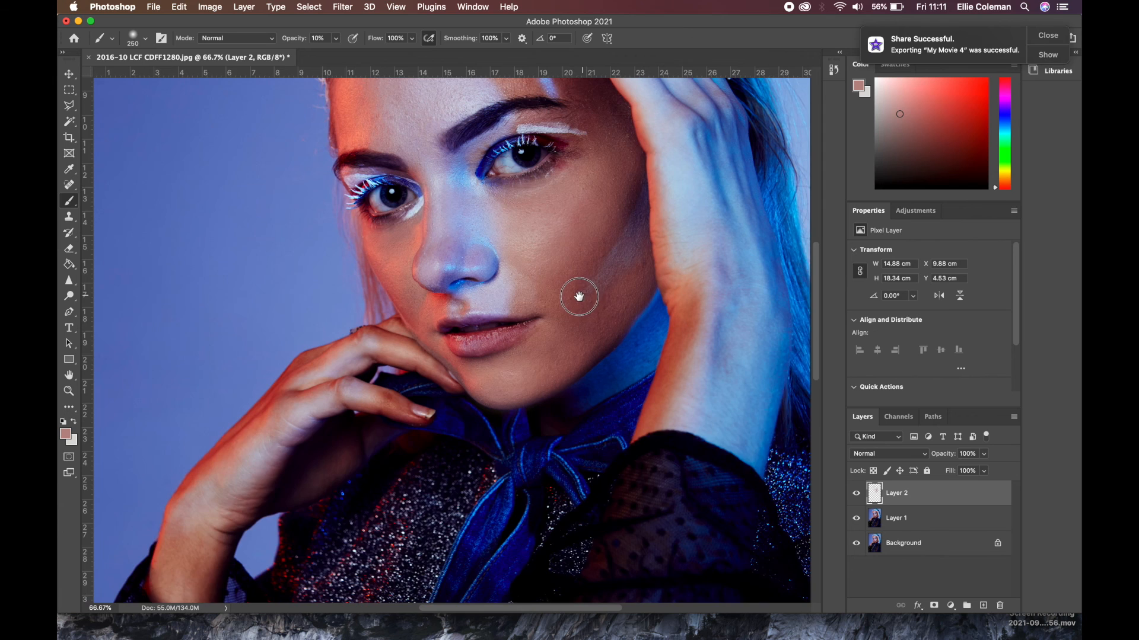
pyautogui.click(856, 494)
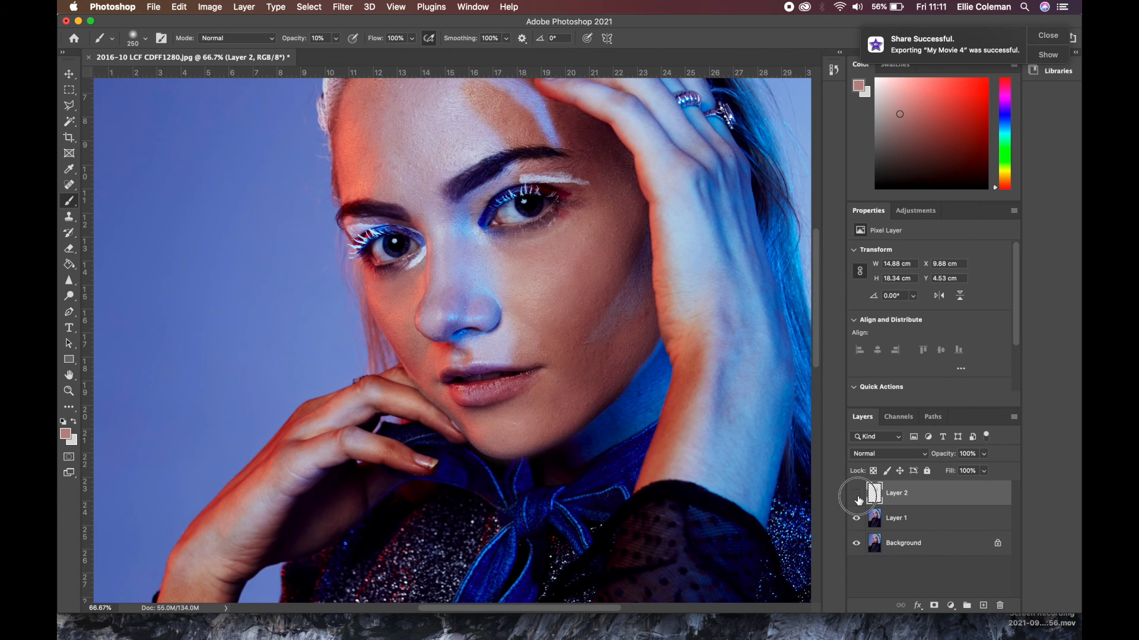
pyautogui.click(857, 500)
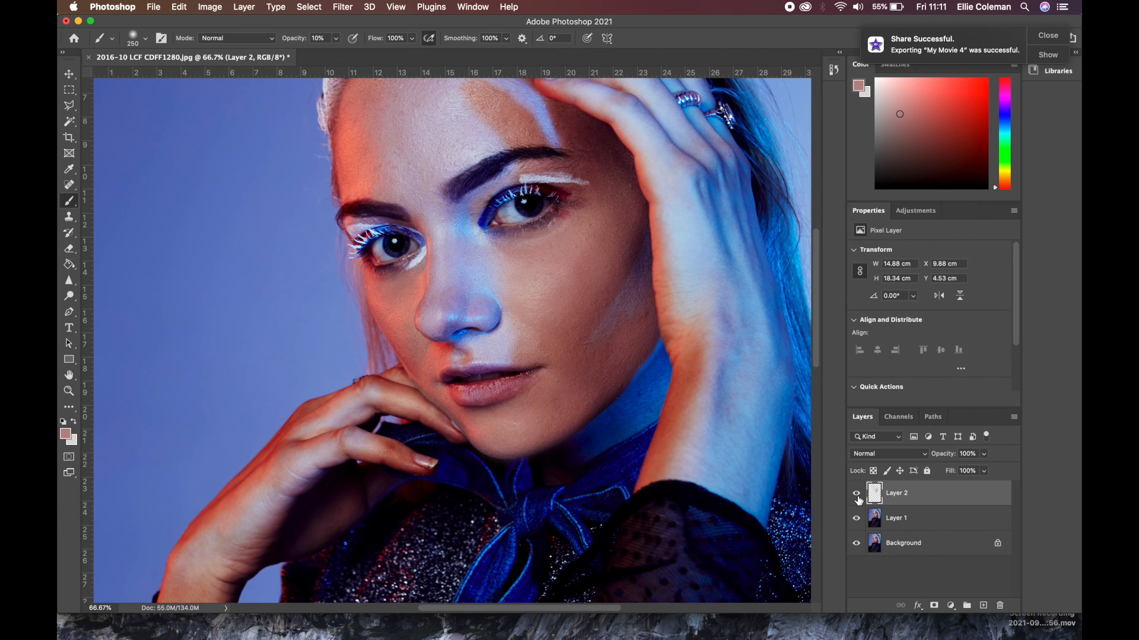